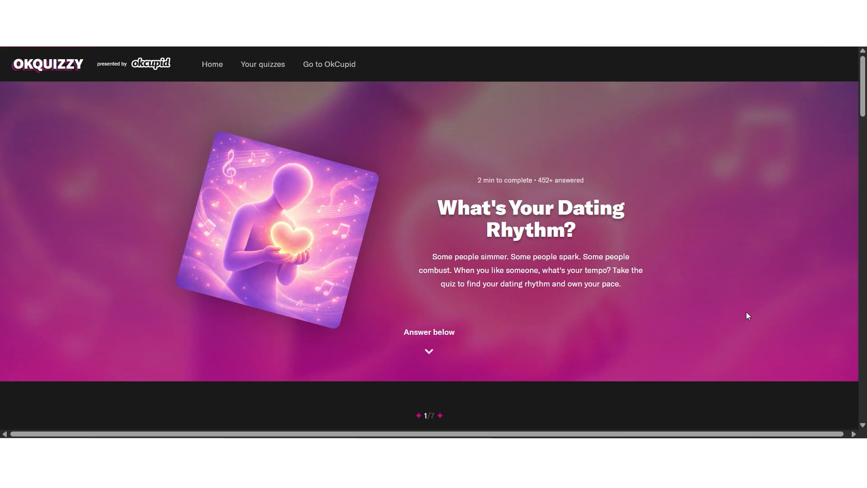
Examine the questions, answer options and submit section of the "What's Your Dating Rhythm?" quiz
{"action": "scroll", "coordinate": [743, 311], "scroll_direction": "down", "scroll_amount": 6}
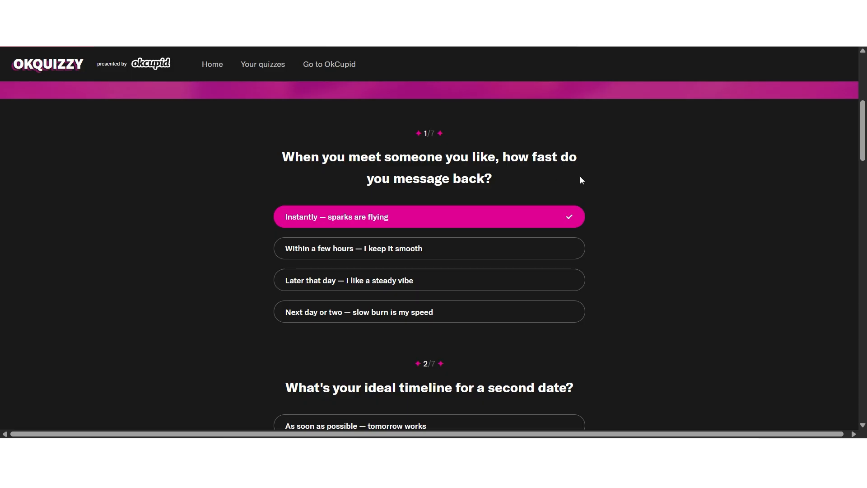
{"action": "scroll", "coordinate": [651, 197], "scroll_direction": "down", "scroll_amount": 4}
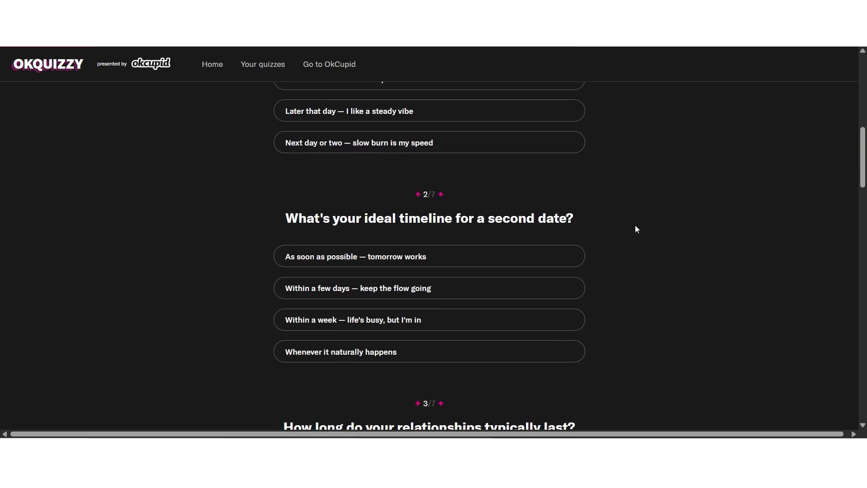
{"action": "scroll", "coordinate": [636, 225], "scroll_direction": "down", "scroll_amount": 5}
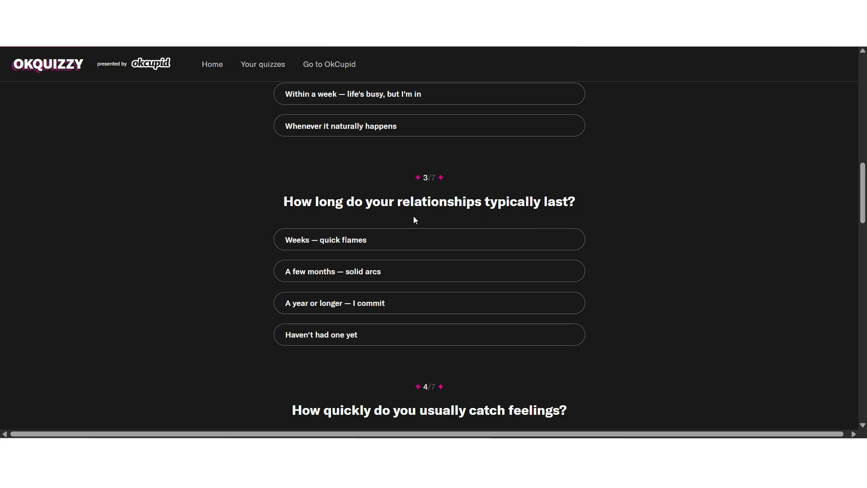
{"action": "scroll", "coordinate": [679, 225], "scroll_direction": "down", "scroll_amount": 5}
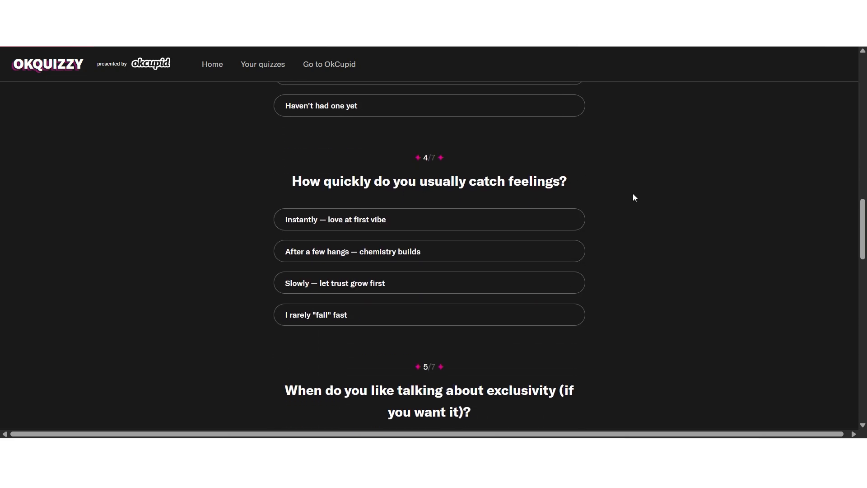
{"action": "scroll", "coordinate": [633, 194], "scroll_direction": "down", "scroll_amount": 5}
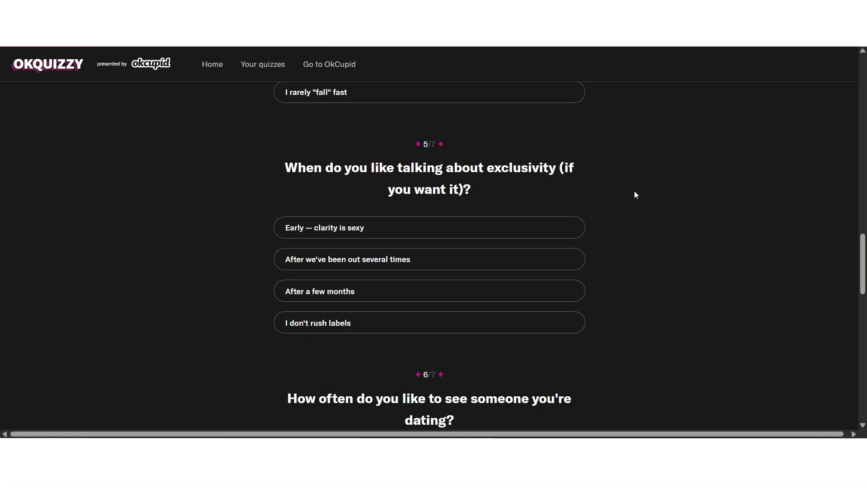
{"action": "scroll", "coordinate": [635, 191], "scroll_direction": "down", "scroll_amount": 8}
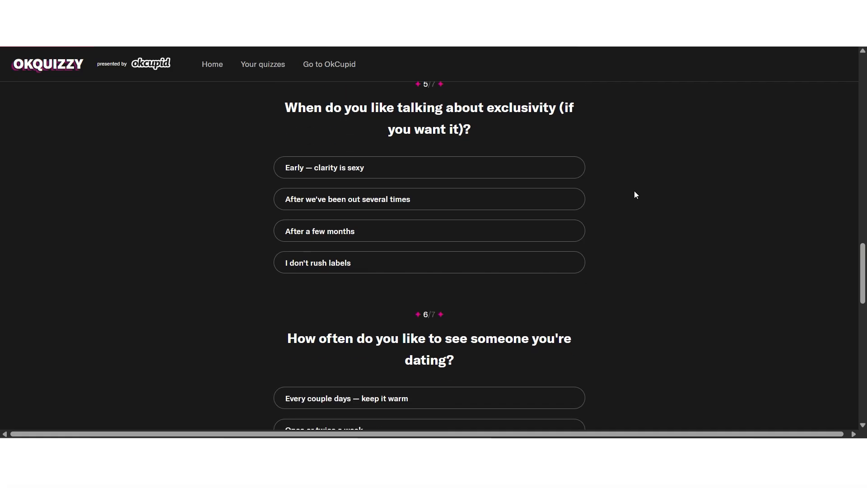
{"action": "scroll", "coordinate": [635, 192], "scroll_direction": "down", "scroll_amount": 6}
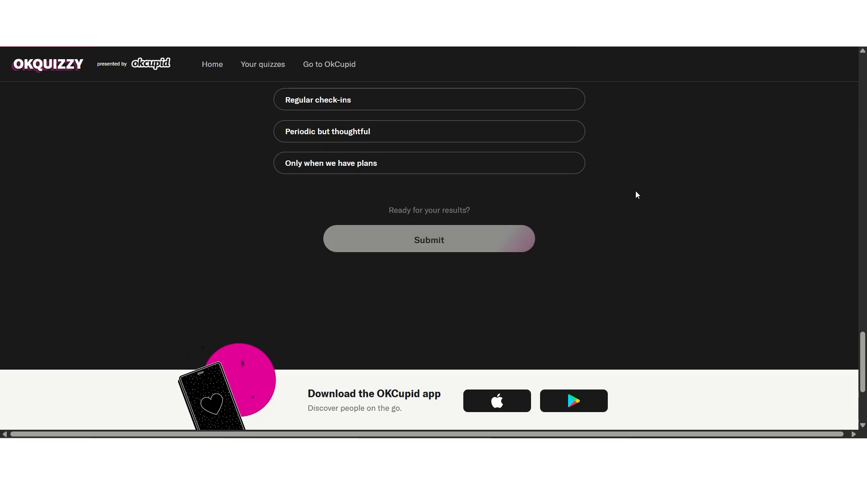
{"action": "scroll", "coordinate": [648, 253], "scroll_direction": "up", "scroll_amount": 3}
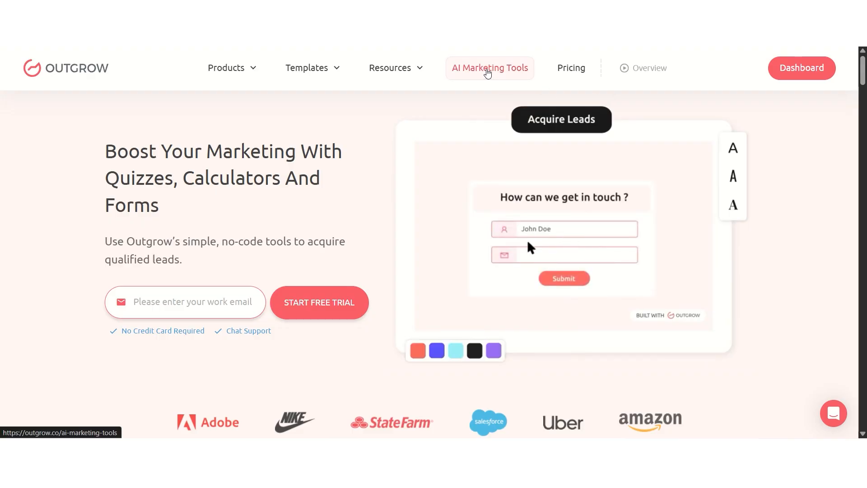
Switch to Outgrow's AI Marketing Tools page and open the All in One AI Marketing Tools
{"action": "left_click", "coordinate": [488, 71]}
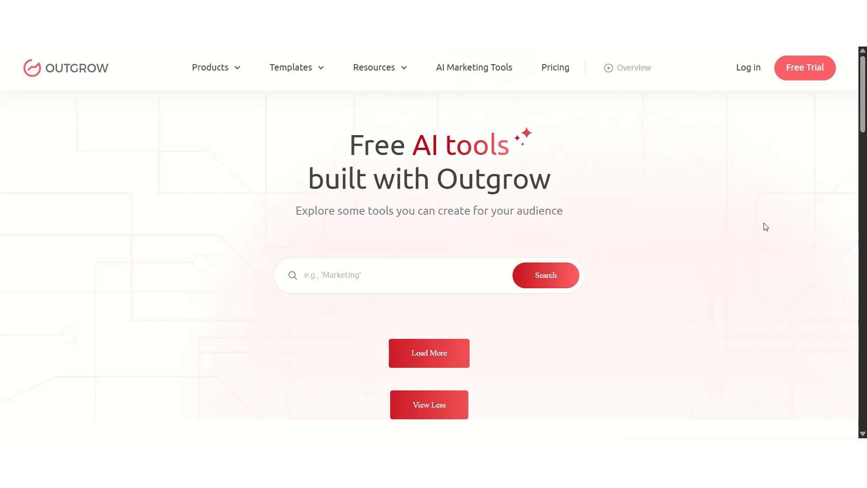
{"action": "scroll", "coordinate": [766, 227], "scroll_direction": "down", "scroll_amount": 4}
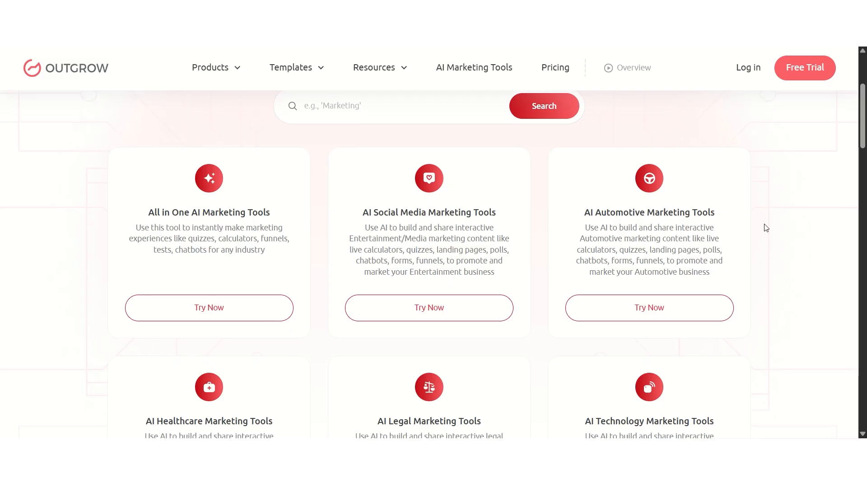
{"action": "left_click", "coordinate": [212, 314]}
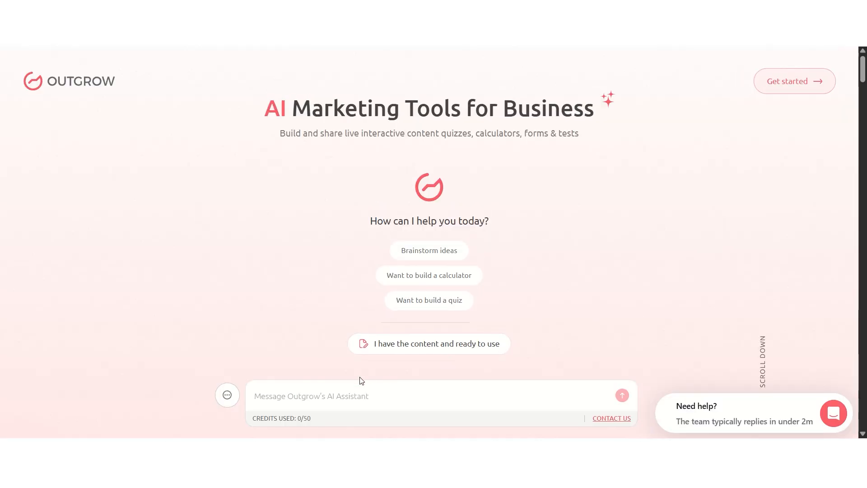
Send the AI assistant the prompt "Create a quiz to discover your ideal soulmate."
{"action": "left_click", "coordinate": [336, 395]}
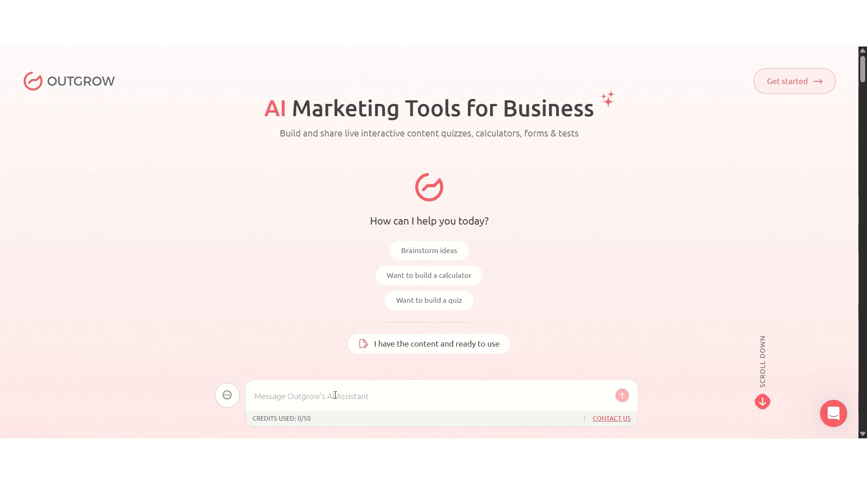
{"action": "type", "text": "Create a quiz to discover your ideal soulmate."}
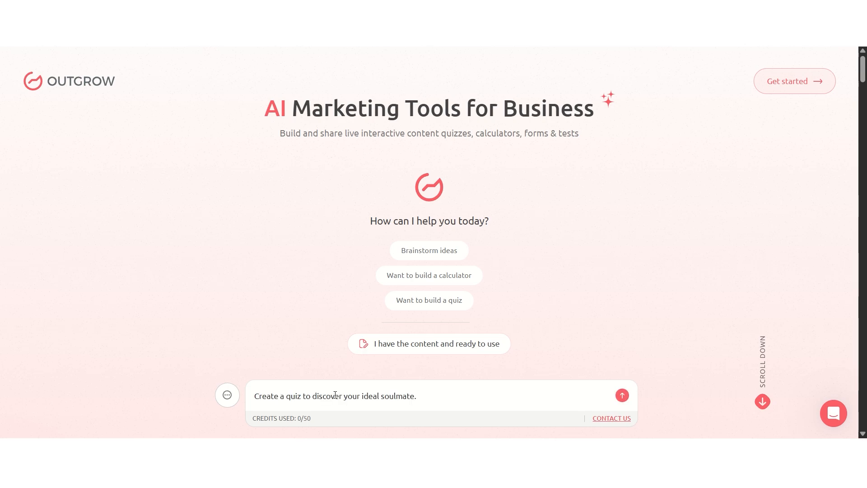
{"action": "left_click", "coordinate": [622, 396]}
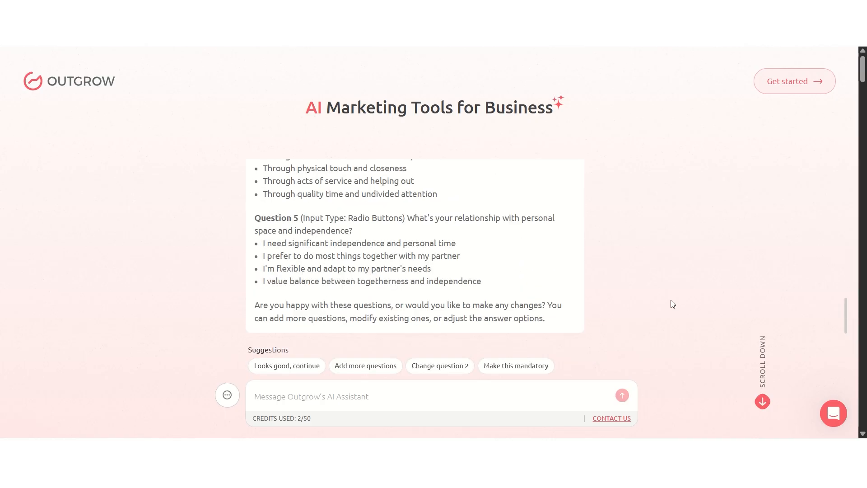
Accept the suggested quiz questions with "Looks good, continue" and review the proposed outcomes
{"action": "left_click", "coordinate": [305, 364]}
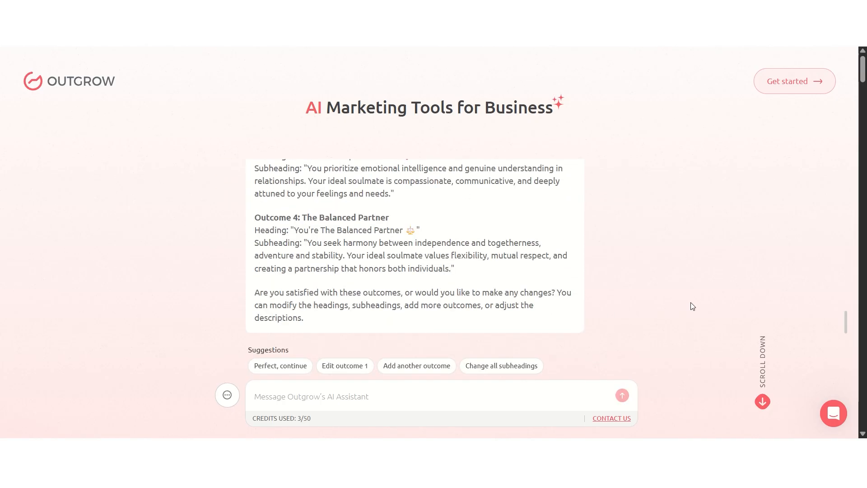
{"action": "scroll", "coordinate": [468, 317], "scroll_direction": "up", "scroll_amount": 10}
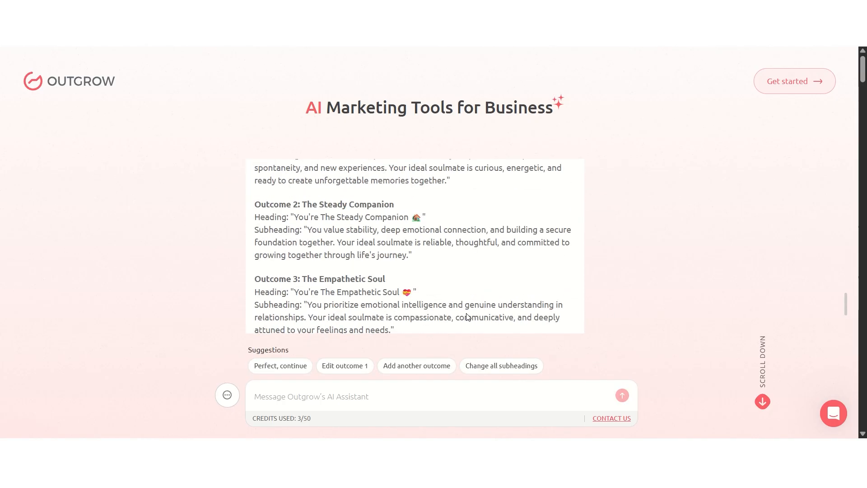
{"action": "scroll", "coordinate": [467, 316], "scroll_direction": "up", "scroll_amount": 8}
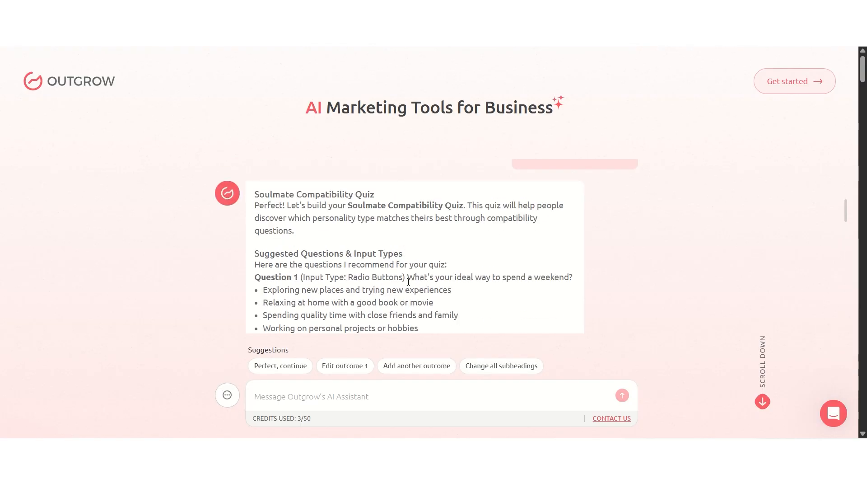
{"action": "scroll", "coordinate": [408, 281], "scroll_direction": "down", "scroll_amount": 18}
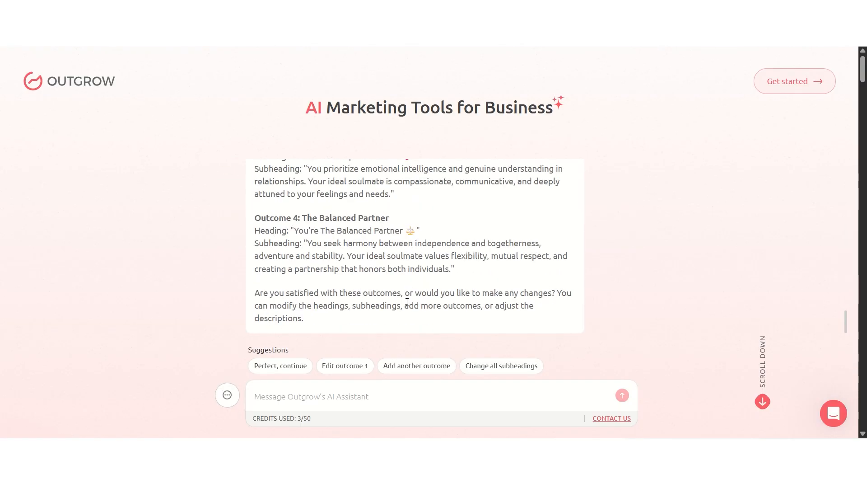
Tell the assistant "save it" and open the created quiz for live editing in Outgrow's Builder
{"action": "type", "text": "s"}
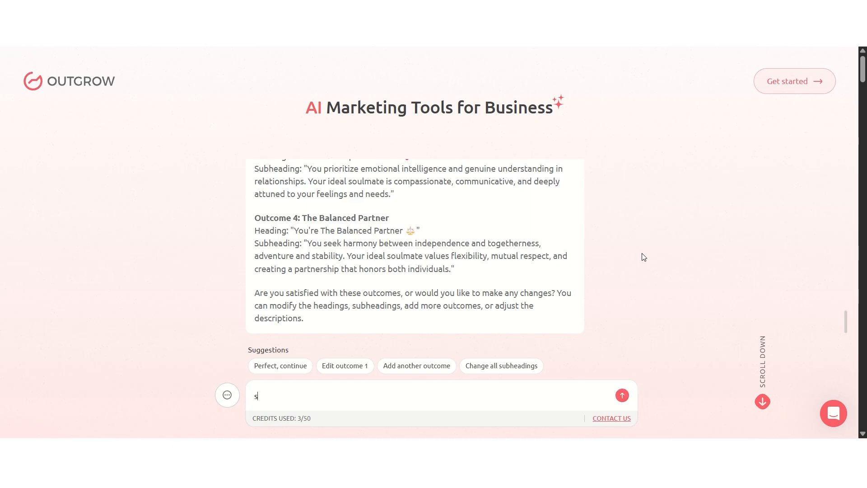
{"action": "type", "text": "ave it"}
{"action": "key", "text": "Return"}
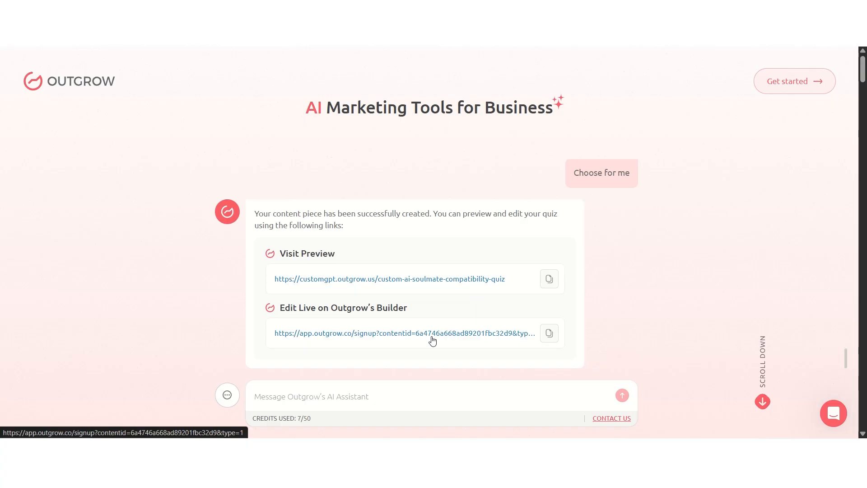
{"action": "left_click", "coordinate": [380, 337]}
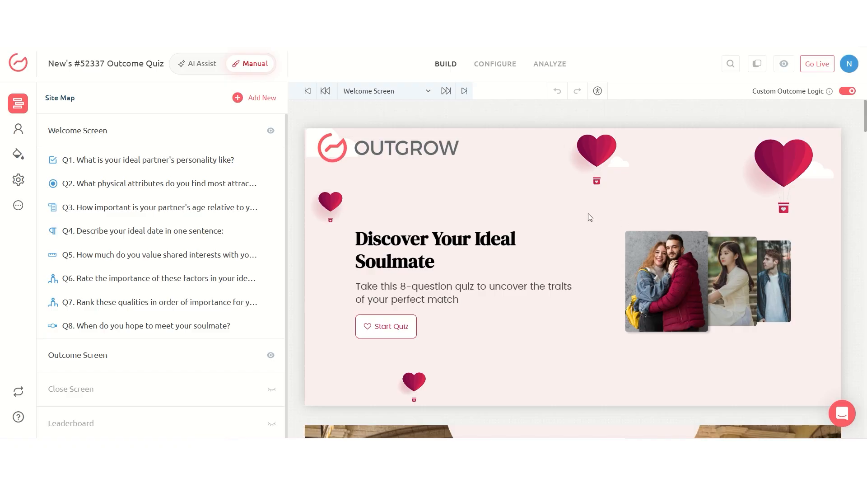
Open the Welcome Screen's settings and examine its heading, sub heading, button text and background design options
{"action": "left_click", "coordinate": [569, 226]}
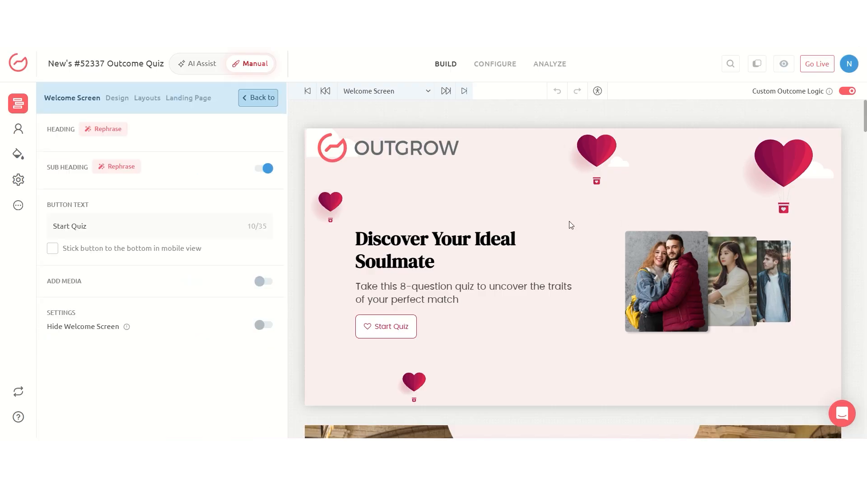
{"action": "left_click_drag", "start_coordinate": [160, 172], "coordinate": [44, 174]}
{"action": "left_click_drag", "start_coordinate": [82, 288], "coordinate": [19, 276]}
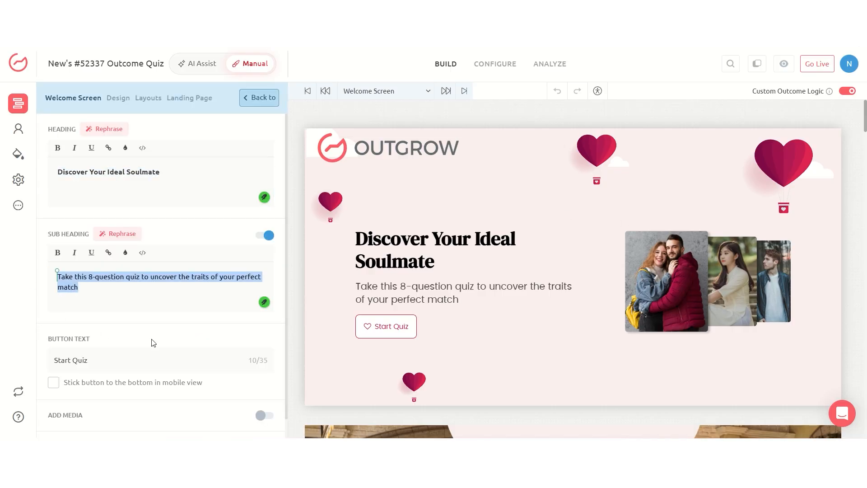
{"action": "left_click_drag", "start_coordinate": [147, 359], "coordinate": [1, 365]}
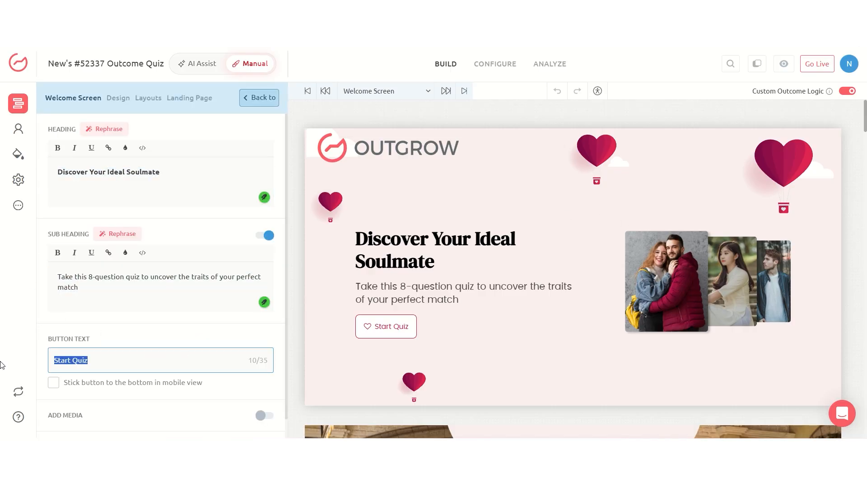
{"action": "left_click", "coordinate": [117, 99]}
{"action": "mouse_move", "coordinate": [78, 275]}
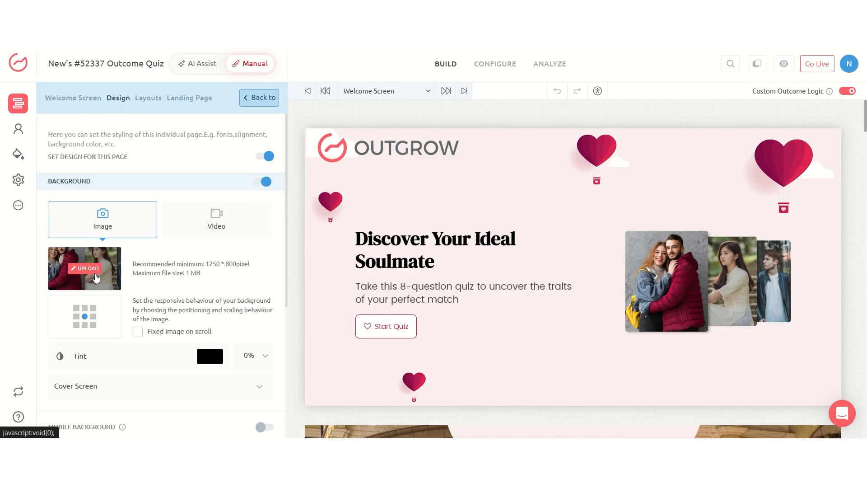
Open Question 1, "What is your ideal partner's personality like?", and examine its question text, description and answer fields
{"action": "scroll", "coordinate": [556, 246], "scroll_direction": "down", "scroll_amount": 6}
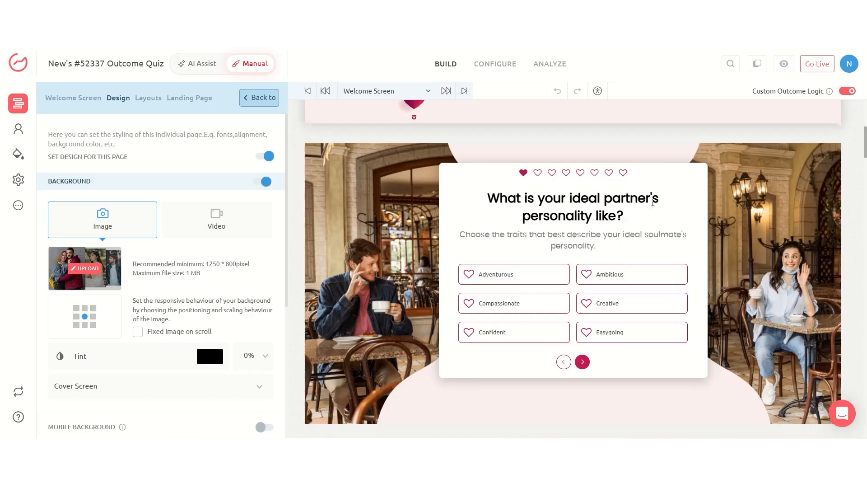
{"action": "left_click", "coordinate": [652, 202]}
{"action": "scroll", "coordinate": [215, 264], "scroll_direction": "down", "scroll_amount": 3}
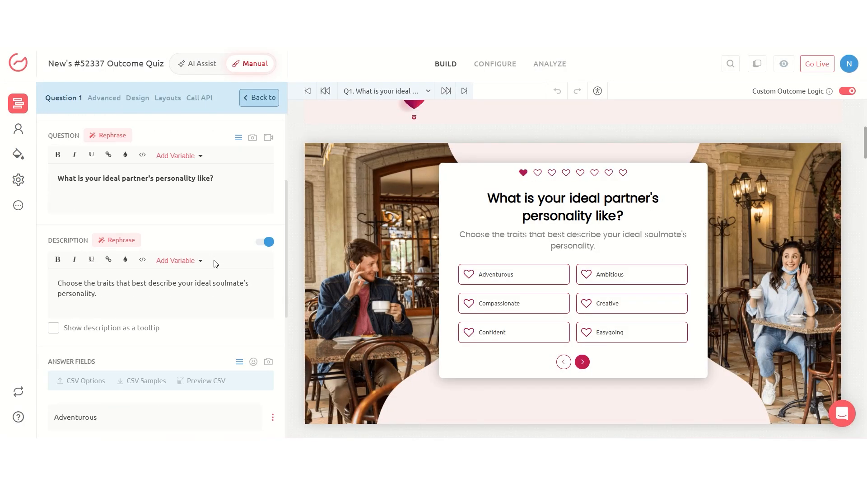
{"action": "left_click_drag", "start_coordinate": [218, 178], "coordinate": [33, 182]}
{"action": "left_click", "coordinate": [220, 192]}
{"action": "scroll", "coordinate": [221, 192], "scroll_direction": "down", "scroll_amount": 5}
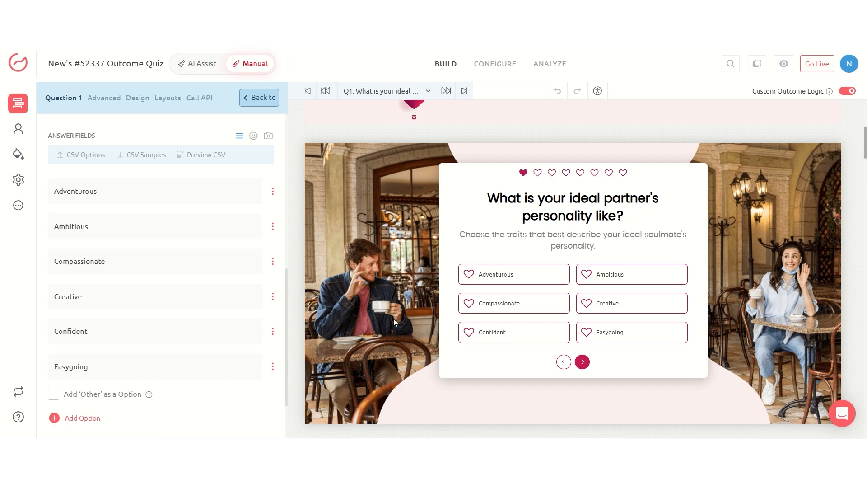
Examine the remaining quiz questions and the soulmate outcomes on the Outcome Screen in the quiz preview
{"action": "scroll", "coordinate": [709, 294], "scroll_direction": "down", "scroll_amount": 5}
{"action": "scroll", "coordinate": [710, 298], "scroll_direction": "down", "scroll_amount": 15}
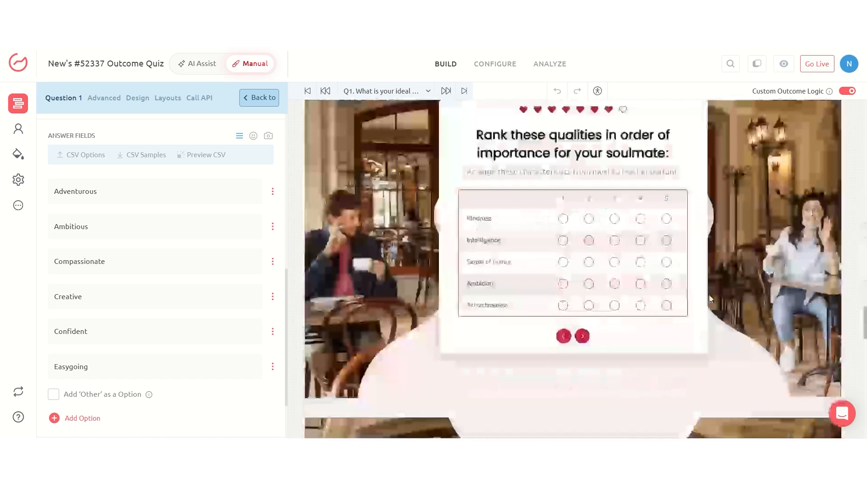
{"action": "scroll", "coordinate": [710, 298], "scroll_direction": "up", "scroll_amount": 2}
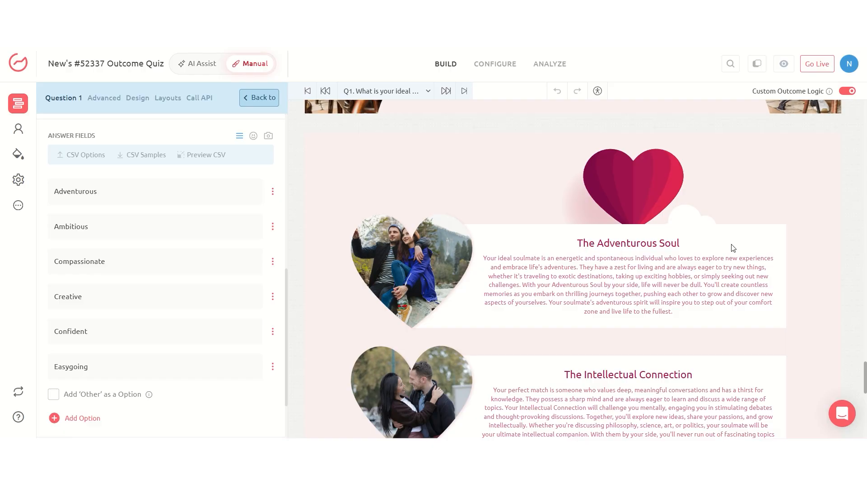
{"action": "scroll", "coordinate": [709, 375], "scroll_direction": "down", "scroll_amount": 6}
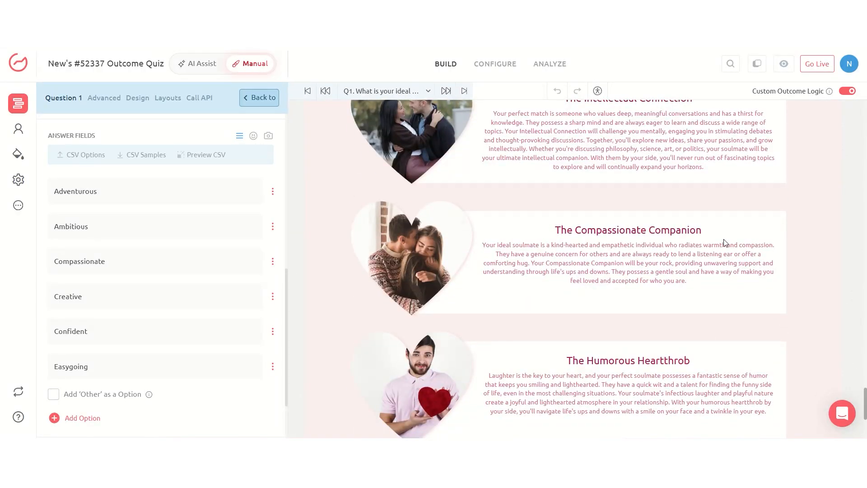
{"action": "scroll", "coordinate": [775, 361], "scroll_direction": "down", "scroll_amount": 4}
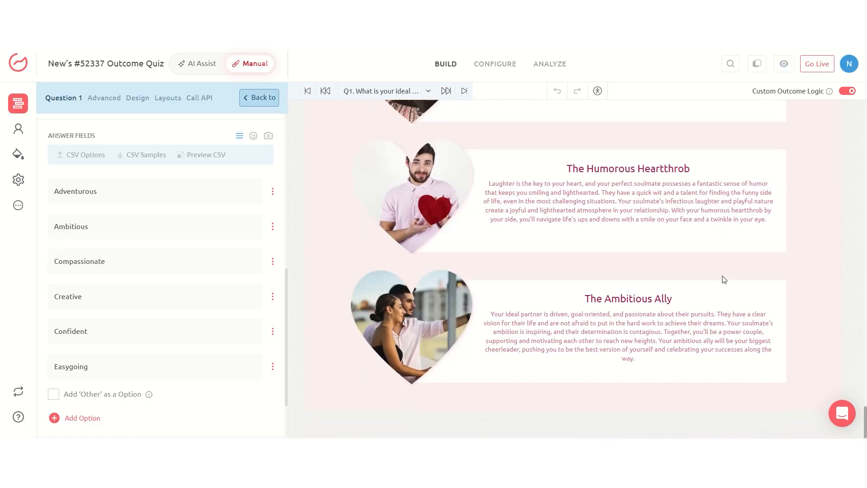
{"action": "scroll", "coordinate": [670, 264], "scroll_direction": "up", "scroll_amount": 10}
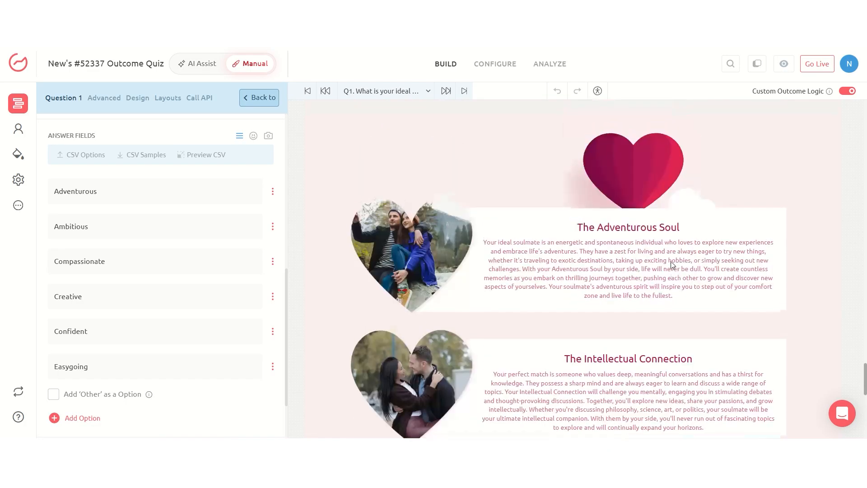
{"action": "scroll", "coordinate": [720, 237], "scroll_direction": "up", "scroll_amount": 10}
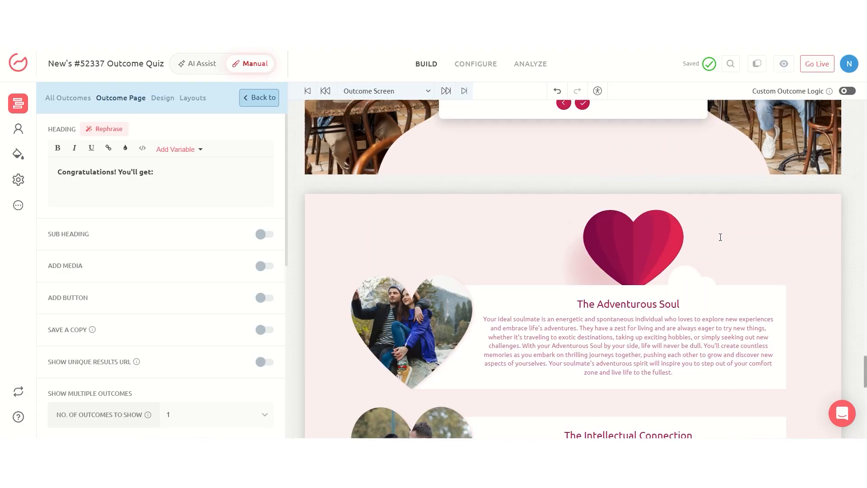
{"action": "scroll", "coordinate": [720, 240], "scroll_direction": "up", "scroll_amount": 10}
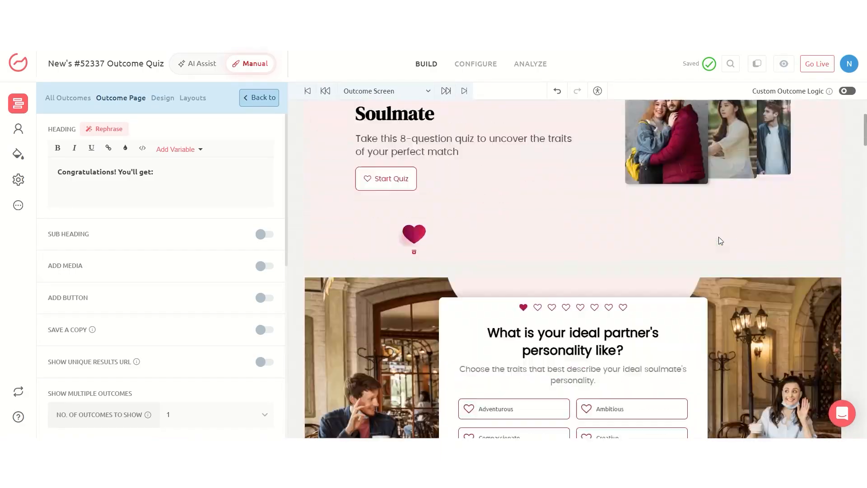
Open Question 1 about the ideal partner's personality and map its Adventurous answer to the outcome The Intellectual Connection
{"action": "scroll", "coordinate": [719, 236], "scroll_direction": "down", "scroll_amount": 5}
{"action": "left_click", "coordinate": [739, 241]}
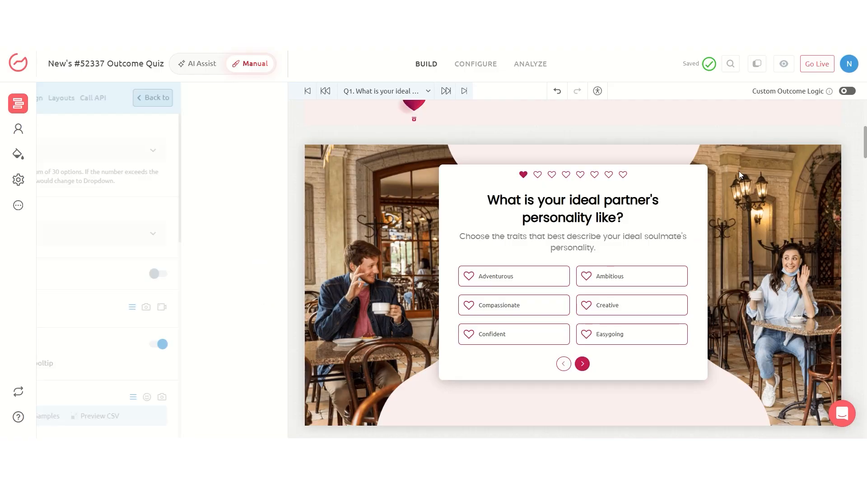
{"action": "scroll", "coordinate": [127, 271], "scroll_direction": "down", "scroll_amount": 5}
{"action": "scroll", "coordinate": [131, 268], "scroll_direction": "down", "scroll_amount": 4}
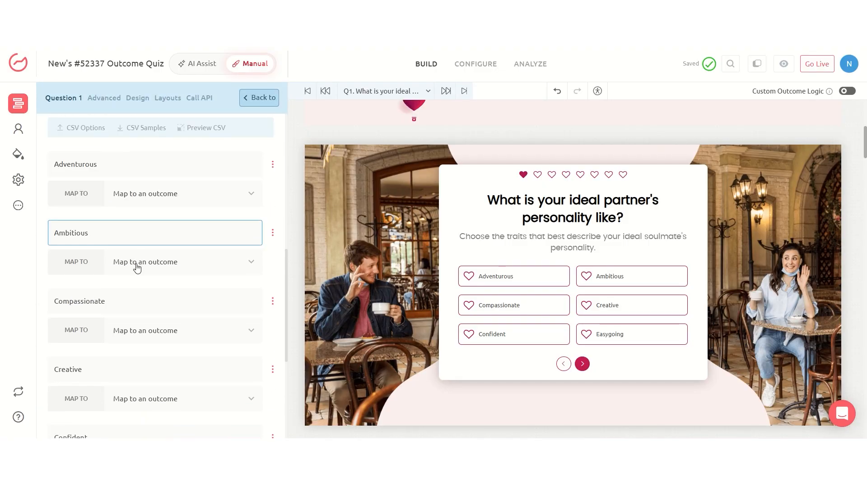
{"action": "left_click", "coordinate": [147, 183]}
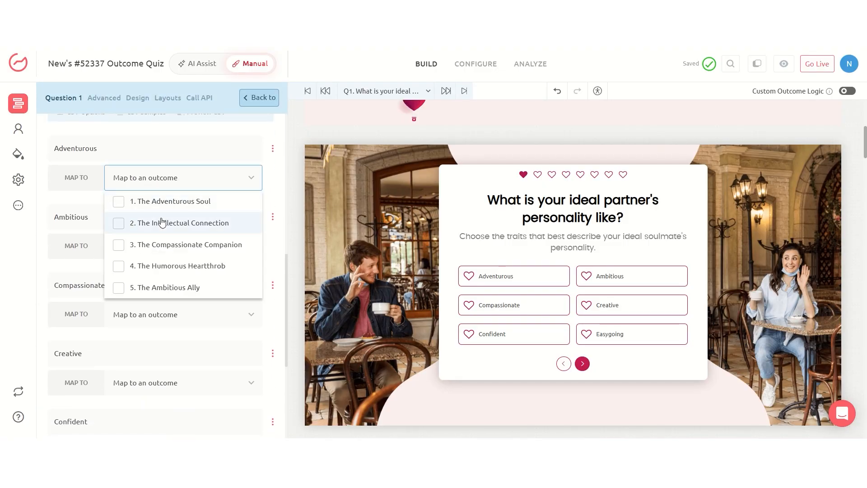
{"action": "left_click", "coordinate": [136, 223]}
Map Question 1's Ambitious answer to The Intellectual Connection and its Compassionate answer to The Ambitious Ally
{"action": "left_click", "coordinate": [157, 311]}
{"action": "left_click", "coordinate": [176, 265]}
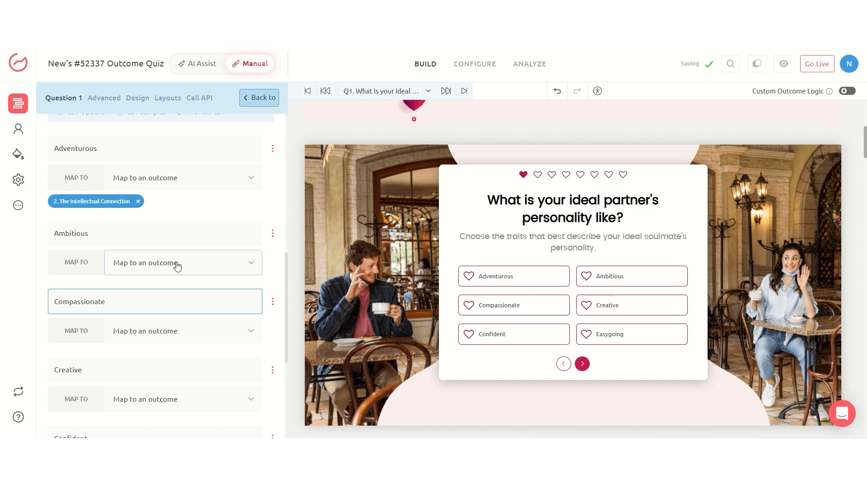
{"action": "left_click", "coordinate": [168, 311]}
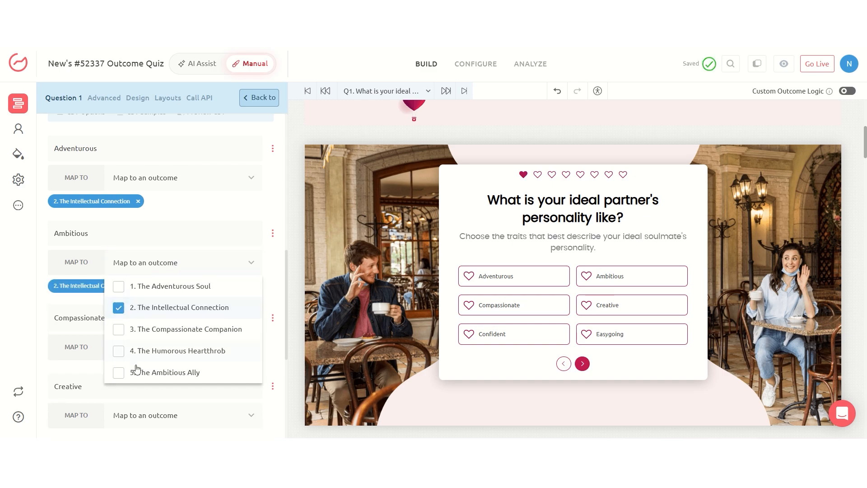
{"action": "left_click", "coordinate": [196, 353]}
{"action": "scroll", "coordinate": [186, 396], "scroll_direction": "down", "scroll_amount": 3}
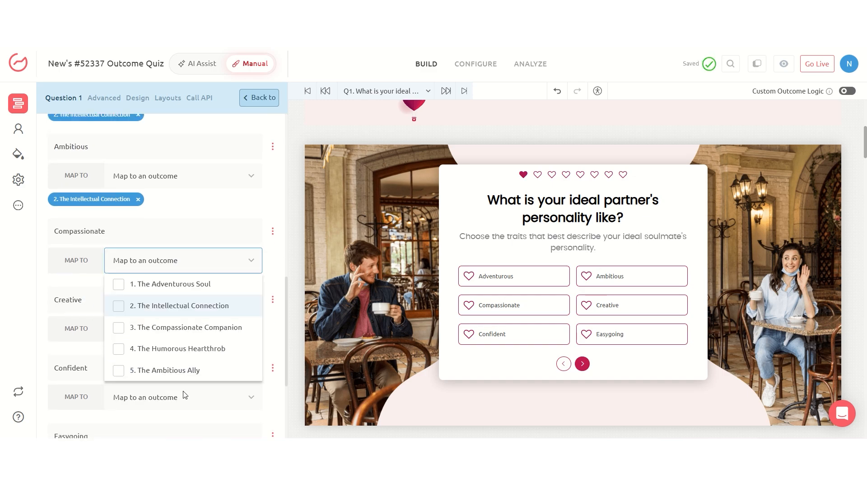
{"action": "left_click", "coordinate": [188, 238]}
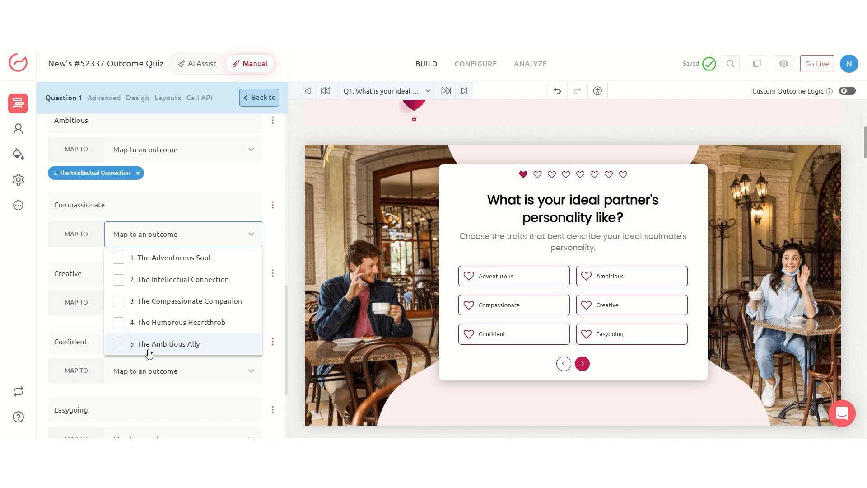
{"action": "left_click", "coordinate": [147, 347]}
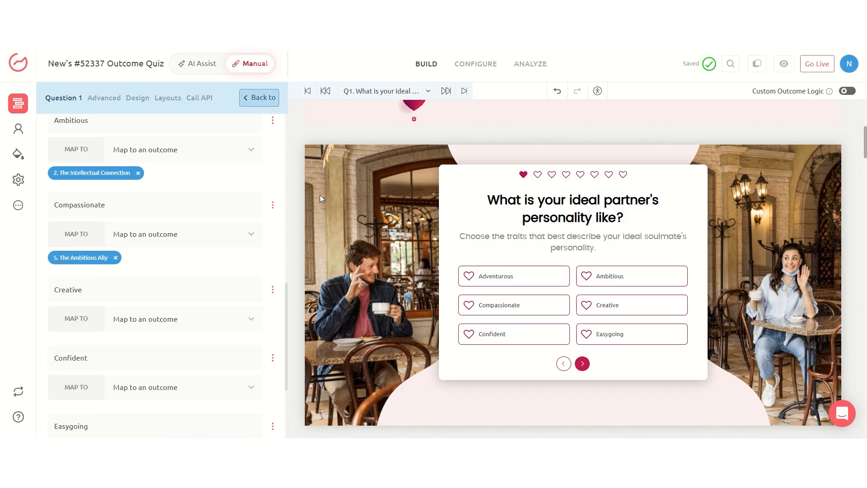
Examine the quiz's overall design options for logo, colors, fonts and layouts, and return to Question 1's settings
{"action": "left_click", "coordinate": [12, 150]}
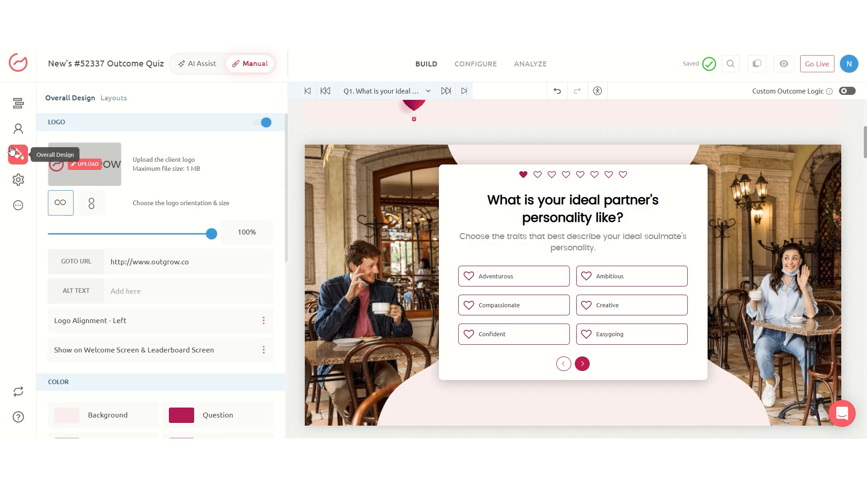
{"action": "scroll", "coordinate": [136, 244], "scroll_direction": "down", "scroll_amount": 4}
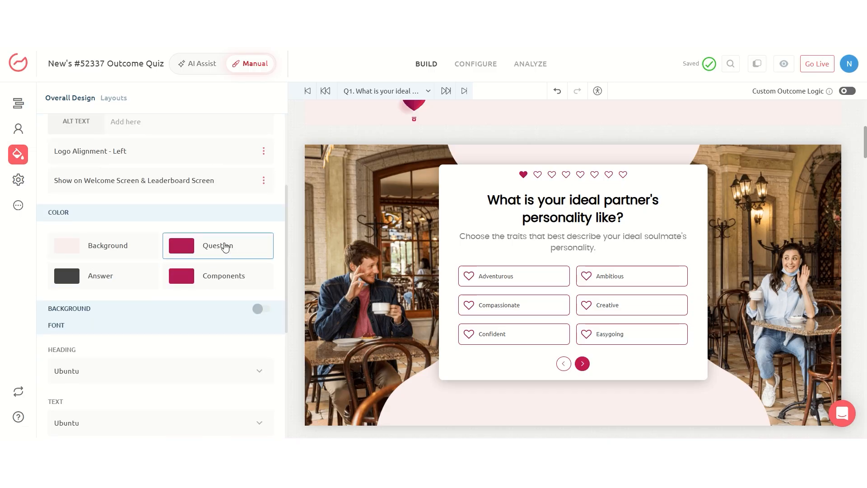
{"action": "scroll", "coordinate": [260, 262], "scroll_direction": "down", "scroll_amount": 3}
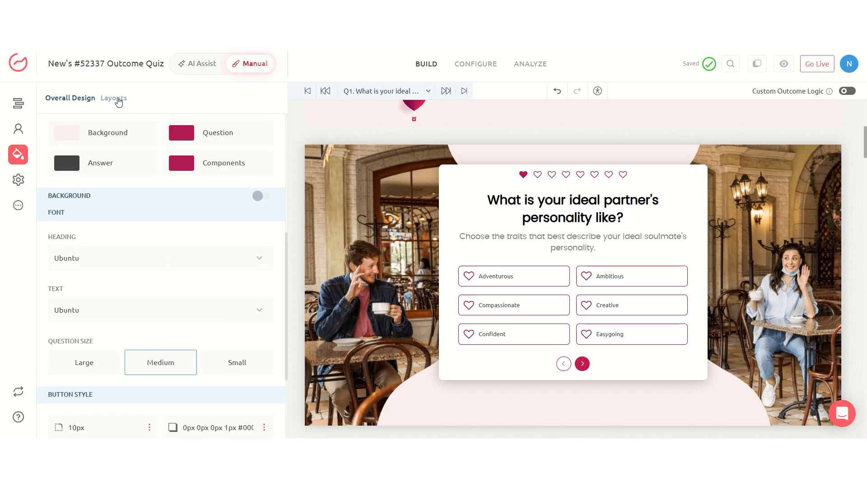
{"action": "left_click", "coordinate": [115, 98]}
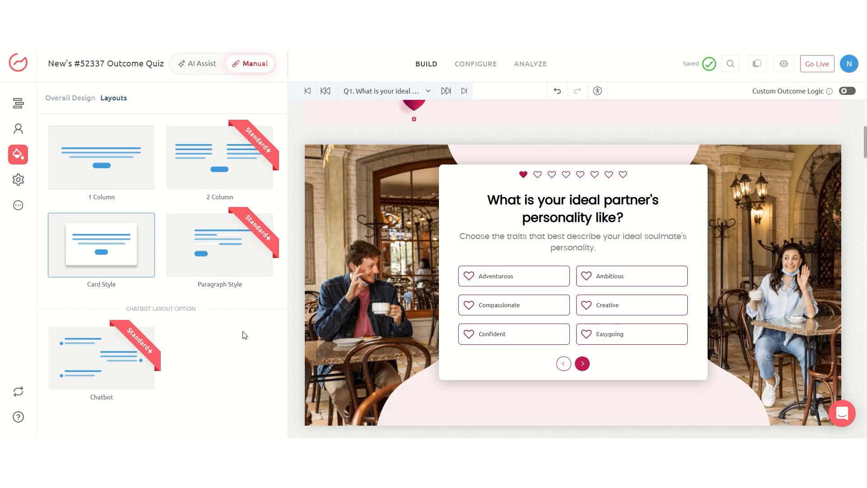
{"action": "left_click", "coordinate": [392, 340]}
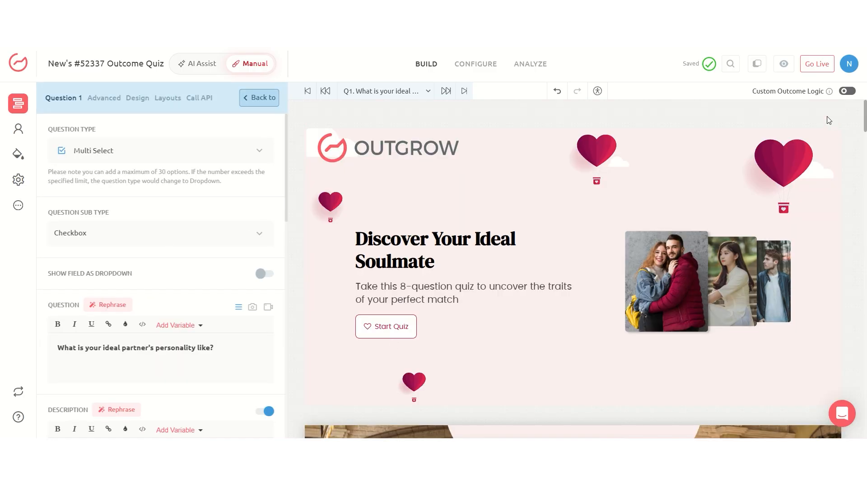
Preview the quiz as a respondent, start it and try out answers including Ambitious
{"action": "left_click", "coordinate": [784, 63]}
{"action": "left_click", "coordinate": [142, 310]}
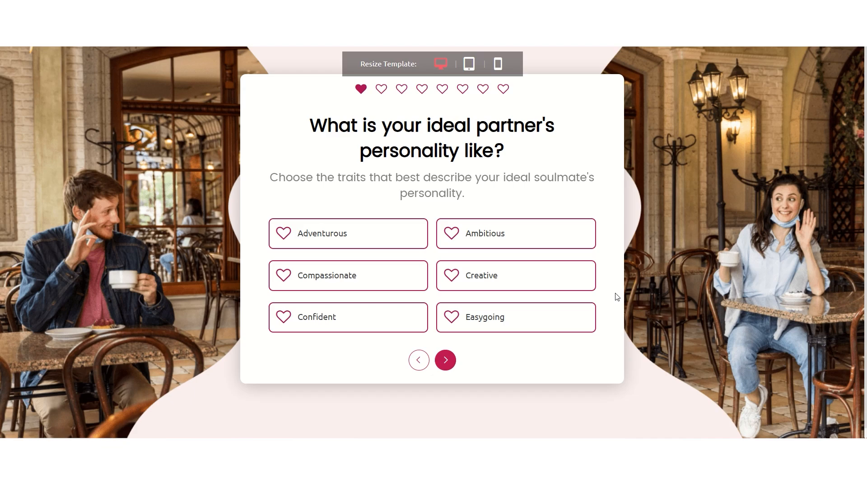
{"action": "left_click", "coordinate": [524, 232]}
{"action": "left_click", "coordinate": [376, 288]}
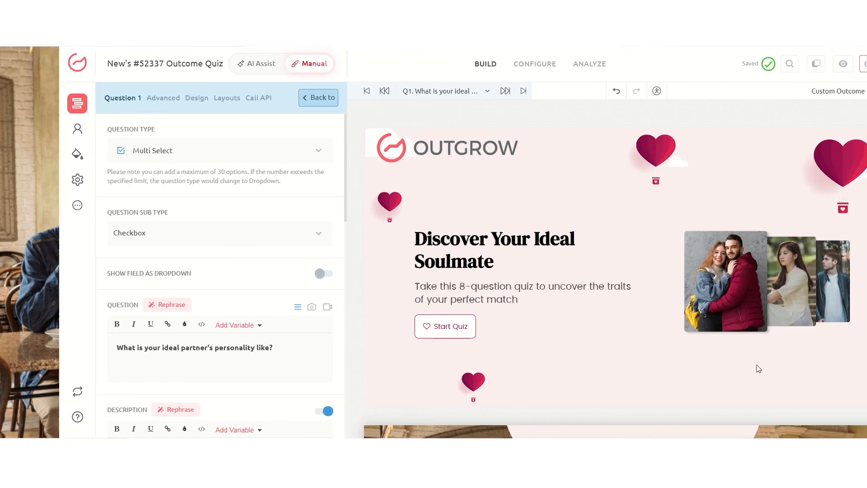
Publish the outcome quiz live and show its embed code
{"action": "left_click", "coordinate": [817, 64]}
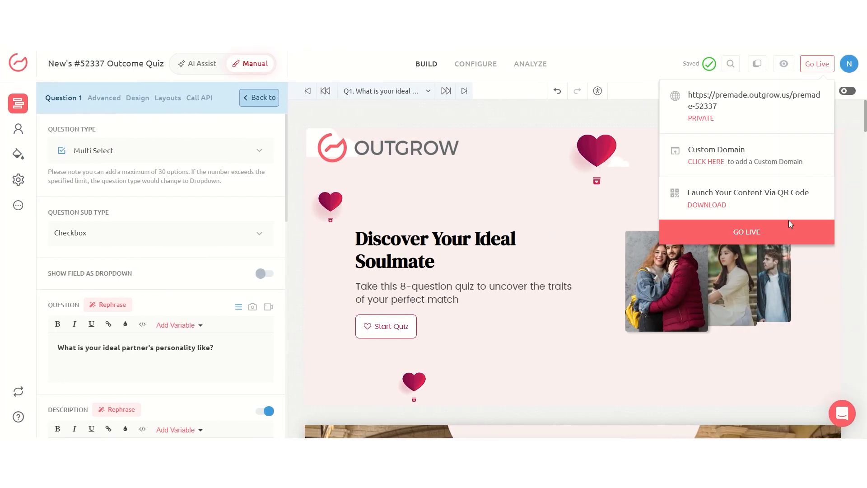
{"action": "left_click", "coordinate": [766, 230]}
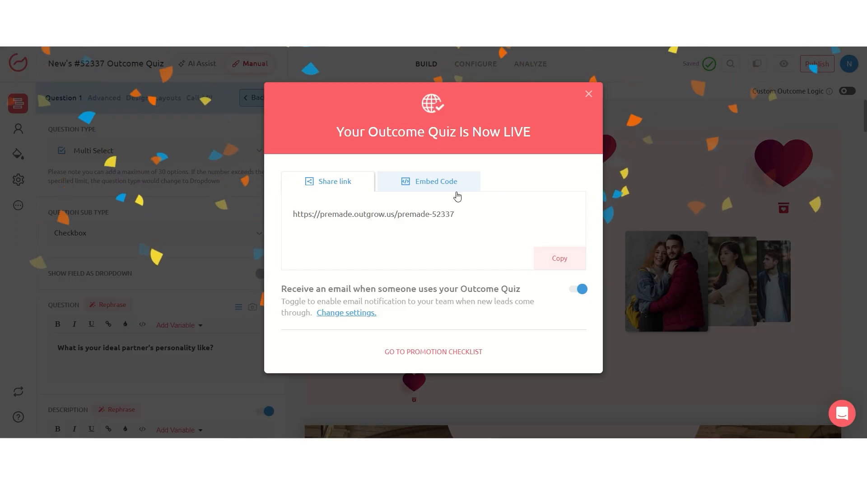
{"action": "left_click", "coordinate": [433, 182]}
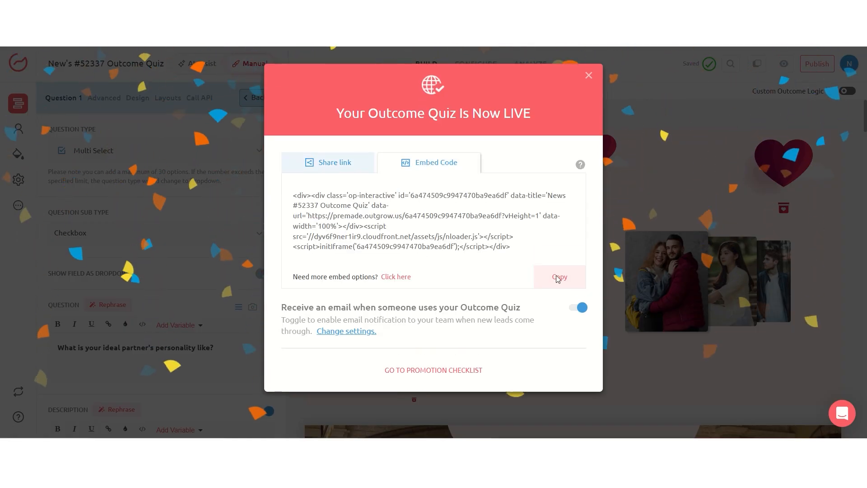